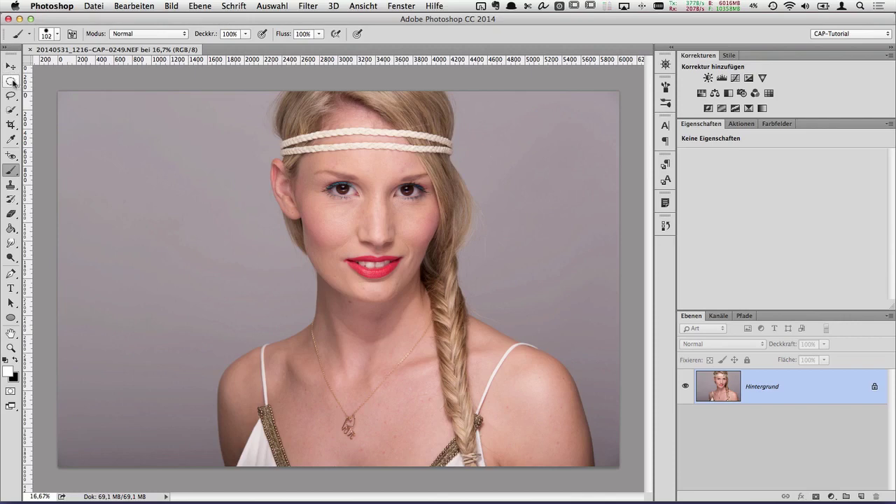
# Make the Rectangular Marquee (Auswahlrechteck-Werkzeug) the active tool from the marquee flyout
pyautogui.click(11, 82)
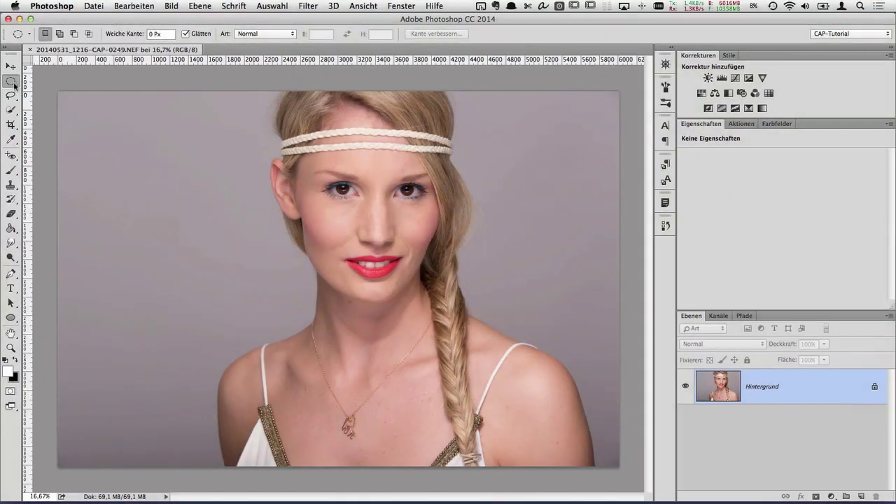
pyautogui.rightClick(13, 83)
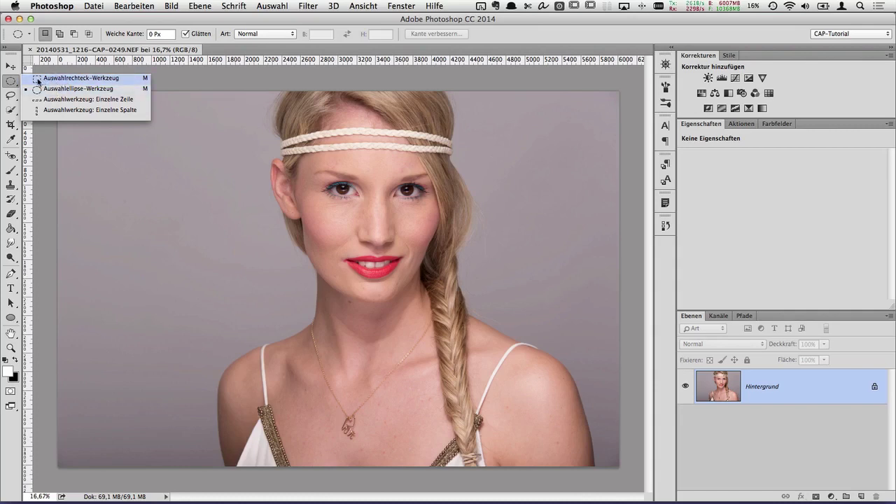
pyautogui.click(39, 81)
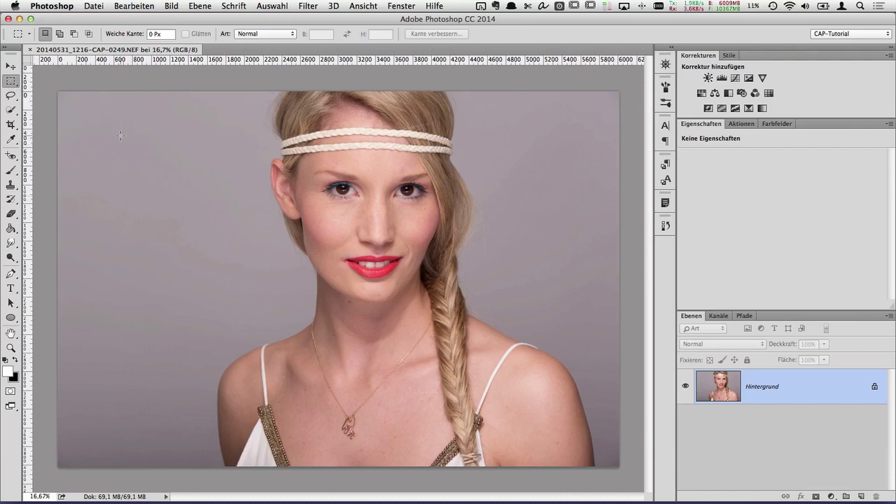
pyautogui.moveTo(120, 135)
pyautogui.mouseDown()
pyautogui.moveTo(557, 341)
pyautogui.moveTo(558, 378)
pyautogui.moveTo(553, 392)
pyautogui.moveTo(481, 396)
pyautogui.moveTo(311, 371)
pyautogui.moveTo(227, 308)
pyautogui.moveTo(228, 261)
pyautogui.moveTo(276, 265)
pyautogui.moveTo(168, 209)
pyautogui.moveTo(179, 168)
pyautogui.moveTo(224, 200)
pyautogui.moveTo(195, 200)
pyautogui.moveTo(237, 273)
pyautogui.moveTo(254, 282)
pyautogui.moveTo(265, 272)
pyautogui.mouseUp()
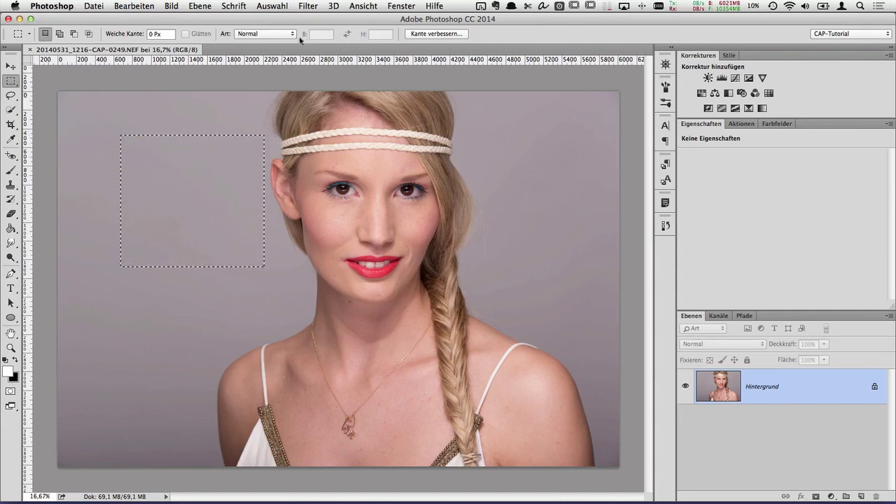
pyautogui.click(273, 6)
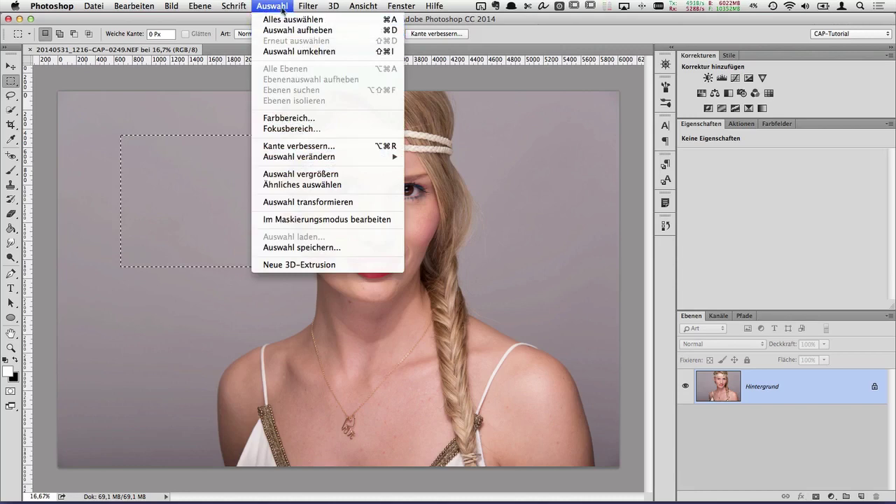
pyautogui.click(246, 217)
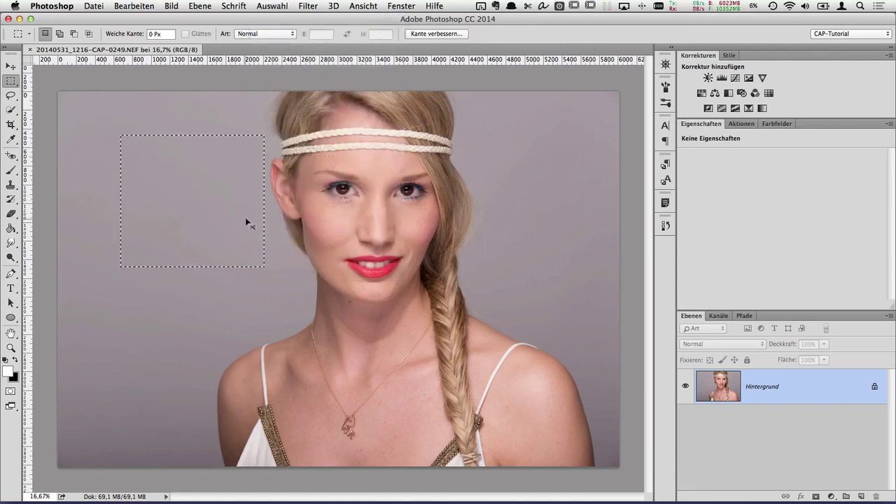
pyautogui.press('super+d')
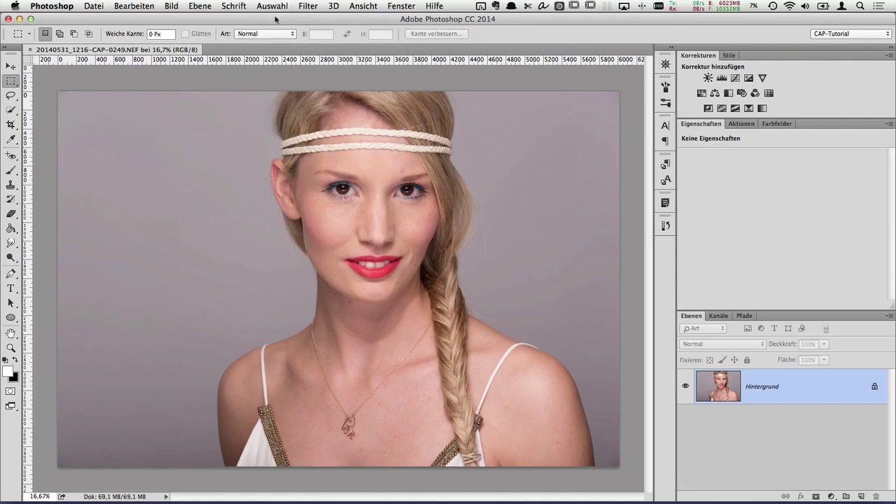
pyautogui.click(275, 7)
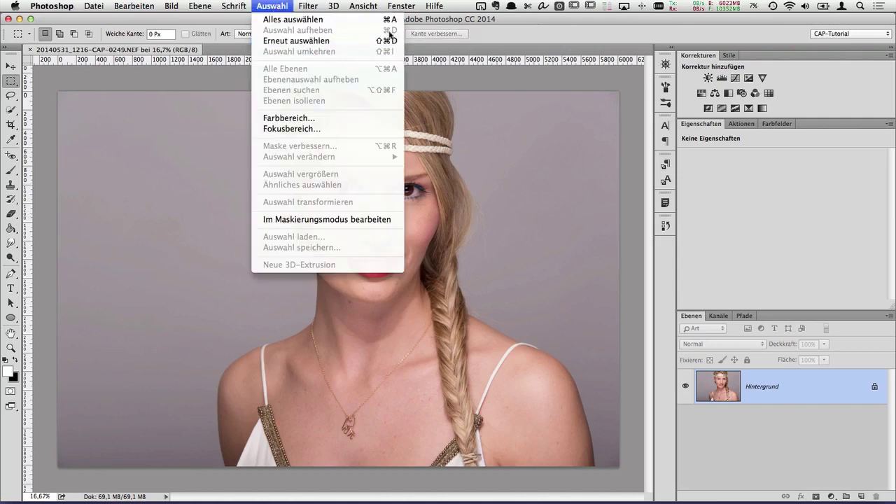
pyautogui.click(279, 5)
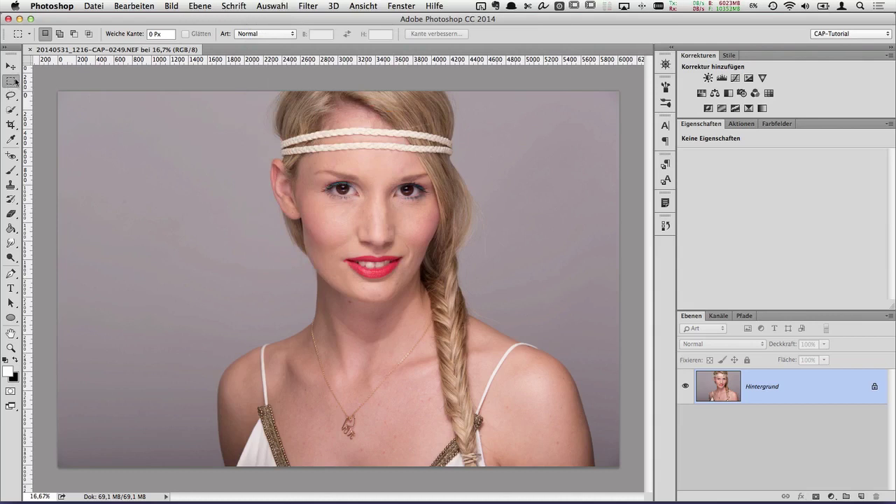
# Draw a circular Elliptical Marquee selection on the grey background left of the face
pyautogui.moveTo(13, 82); pyautogui.dragTo(57, 90)
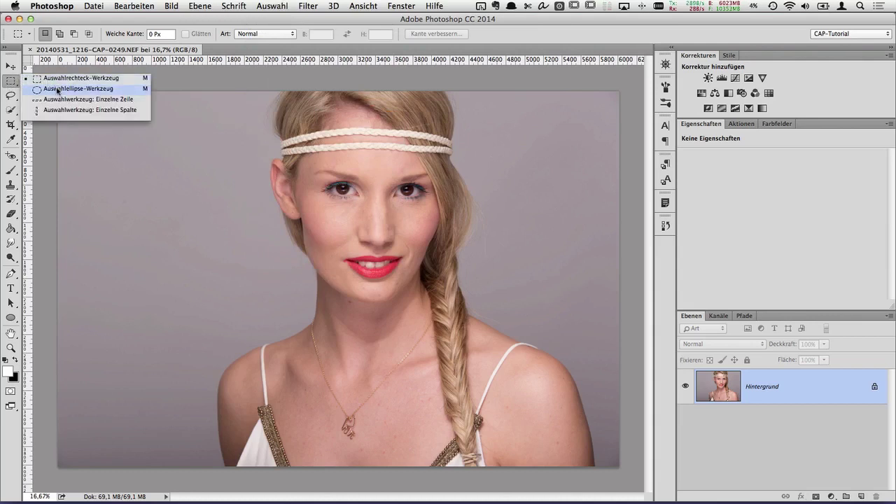
pyautogui.click(56, 91)
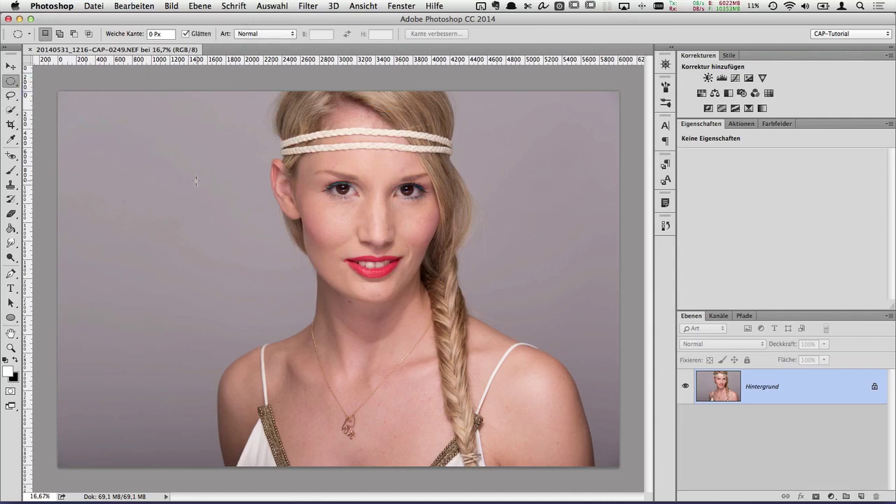
pyautogui.moveTo(82, 112)
pyautogui.mouseDown()
pyautogui.moveTo(309, 163)
pyautogui.moveTo(246, 273)
pyautogui.mouseUp()
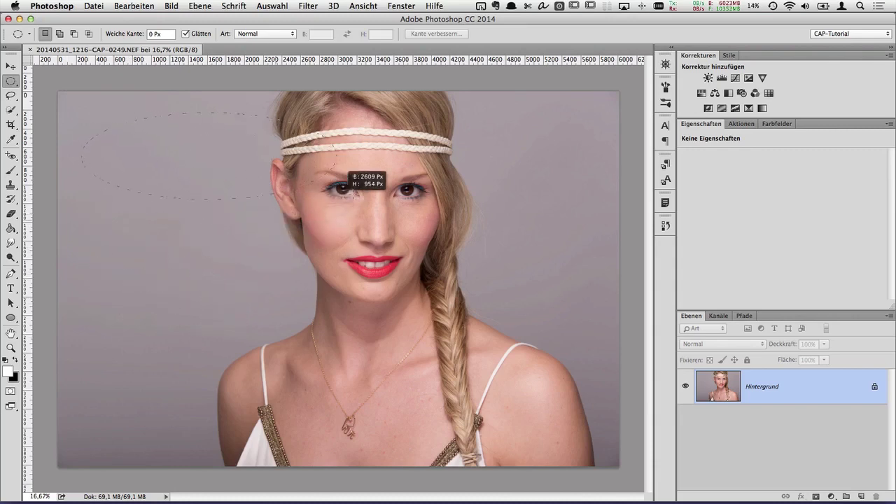
pyautogui.moveTo(246, 273)
pyautogui.mouseDown()
pyautogui.moveTo(235, 294)
pyautogui.moveTo(287, 280)
pyautogui.moveTo(206, 214)
pyautogui.moveTo(112, 237)
pyautogui.moveTo(177, 324)
pyautogui.moveTo(249, 243)
pyautogui.moveTo(165, 205)
pyautogui.moveTo(168, 270)
pyautogui.moveTo(264, 271)
pyautogui.moveTo(319, 296)
pyautogui.moveTo(175, 203)
pyautogui.moveTo(336, 318)
pyautogui.moveTo(453, 436)
pyautogui.moveTo(123, 189)
pyautogui.moveTo(125, 171)
pyautogui.moveTo(244, 277)
pyautogui.moveTo(150, 193)
pyautogui.moveTo(252, 268)
pyautogui.moveTo(183, 213)
pyautogui.moveTo(256, 283)
pyautogui.mouseUp()
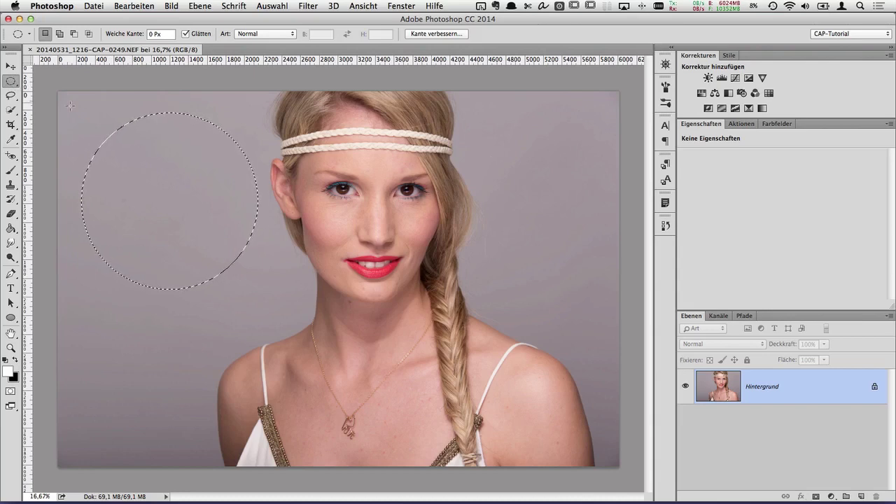
# Move the circular selection onto the face and back onto the left background
pyautogui.moveTo(153, 171); pyautogui.dragTo(439, 167)
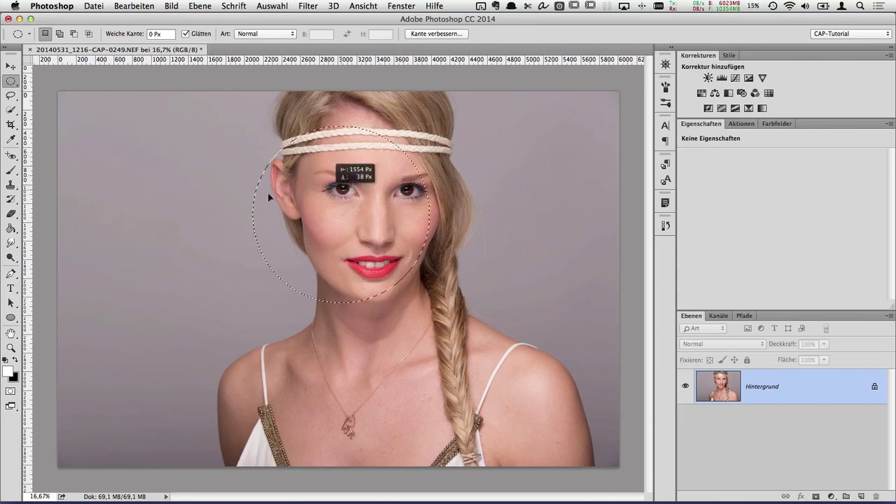
pyautogui.moveTo(439, 167); pyautogui.dragTo(198, 233)
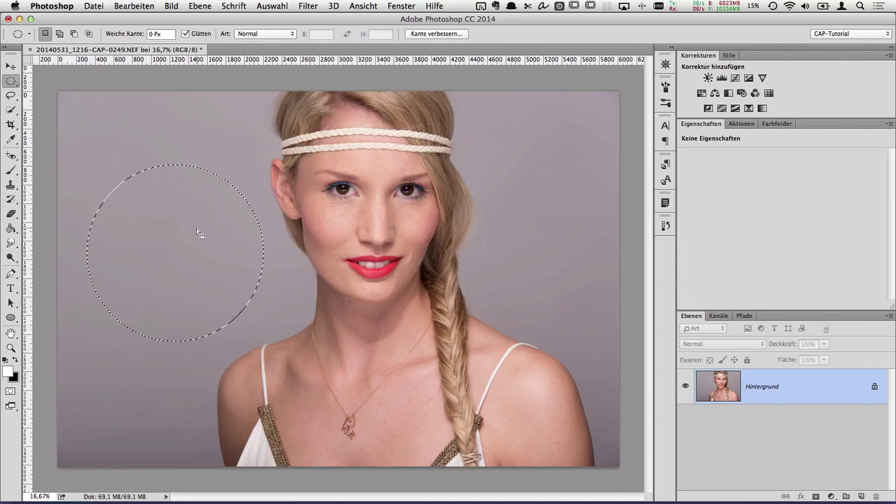
pyautogui.click(11, 68)
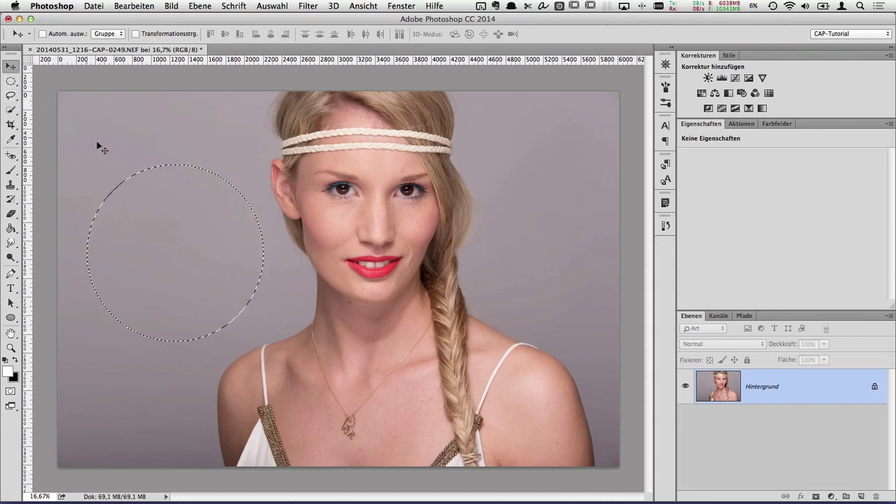
# Deselect, draw a new elliptical selection on the top-left background, then deselect again
pyautogui.hotkey('ctrl', 'd')
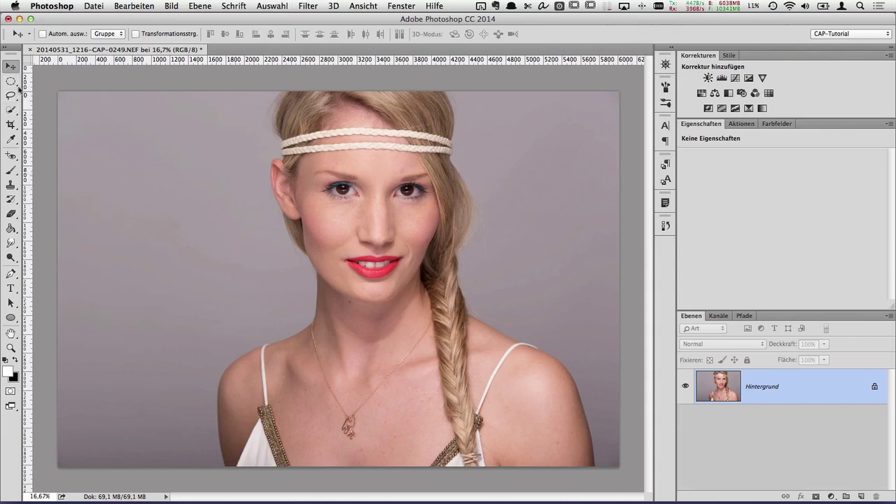
pyautogui.click(11, 81)
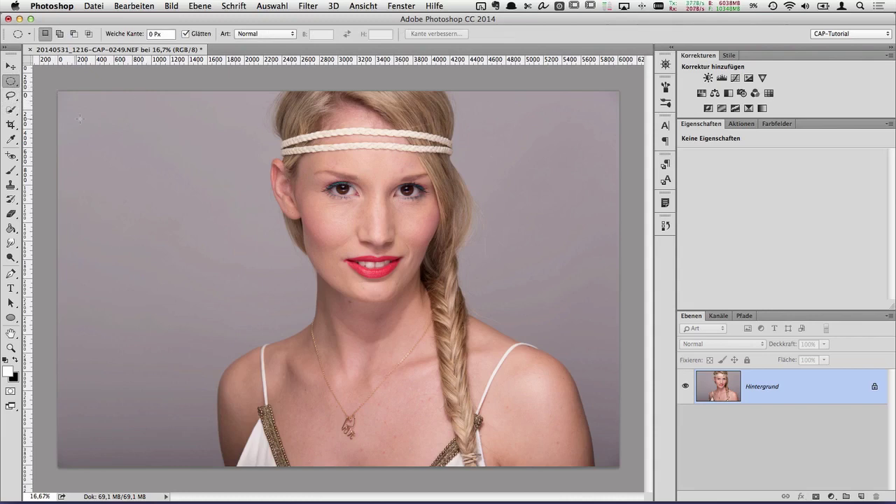
pyautogui.moveTo(81, 119)
pyautogui.mouseDown()
pyautogui.moveTo(250, 273)
pyautogui.moveTo(180, 231)
pyautogui.moveTo(183, 168)
pyautogui.moveTo(219, 291)
pyautogui.moveTo(151, 182)
pyautogui.moveTo(88, 142)
pyautogui.moveTo(98, 133)
pyautogui.moveTo(126, 168)
pyautogui.moveTo(88, 130)
pyautogui.moveTo(204, 220)
pyautogui.moveTo(183, 248)
pyautogui.moveTo(127, 186)
pyautogui.moveTo(170, 227)
pyautogui.moveTo(208, 233)
pyautogui.moveTo(497, 221)
pyautogui.moveTo(578, 275)
pyautogui.moveTo(224, 286)
pyautogui.moveTo(236, 341)
pyautogui.moveTo(423, 323)
pyautogui.moveTo(521, 336)
pyautogui.moveTo(538, 348)
pyautogui.moveTo(455, 323)
pyautogui.moveTo(396, 320)
pyautogui.moveTo(384, 208)
pyautogui.moveTo(335, 273)
pyautogui.moveTo(398, 205)
pyautogui.moveTo(378, 235)
pyautogui.moveTo(402, 312)
pyautogui.moveTo(371, 269)
pyautogui.moveTo(420, 280)
pyautogui.moveTo(446, 250)
pyautogui.moveTo(340, 294)
pyautogui.moveTo(353, 266)
pyautogui.moveTo(315, 224)
pyautogui.moveTo(366, 232)
pyautogui.moveTo(360, 245)
pyautogui.moveTo(384, 221)
pyautogui.mouseUp()
pyautogui.press('space')
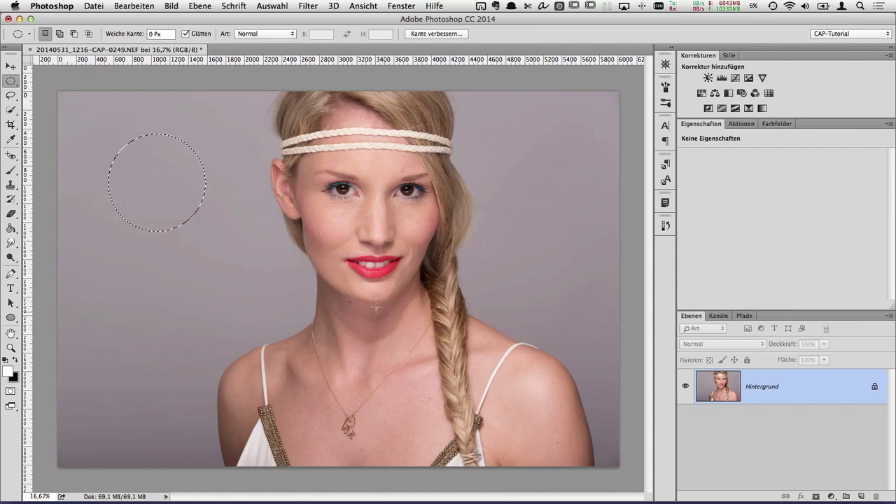
pyautogui.press('super+d')
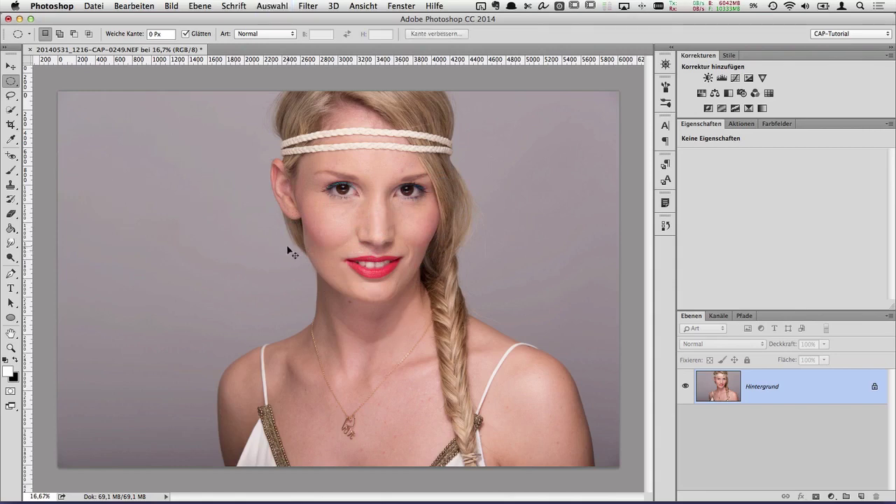
# Select a one-pixel row across the portrait with the Single Row Marquee, then deselect
pyautogui.rightClick(14, 83)
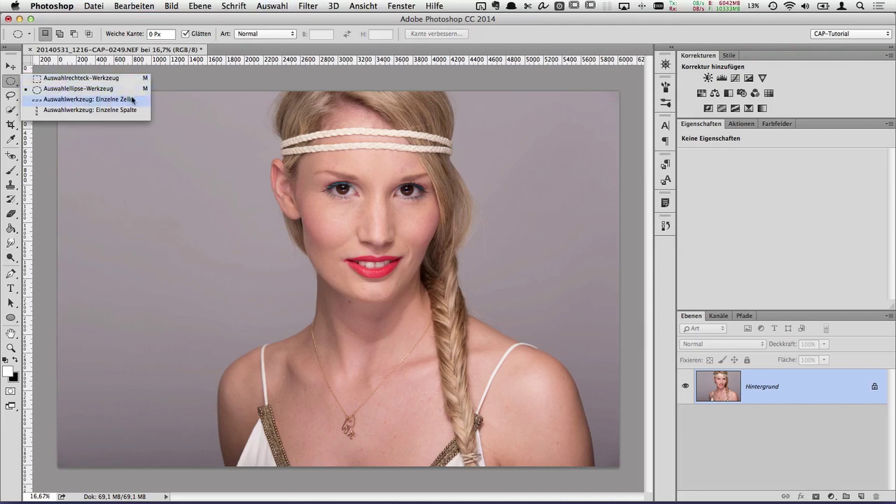
pyautogui.click(98, 100)
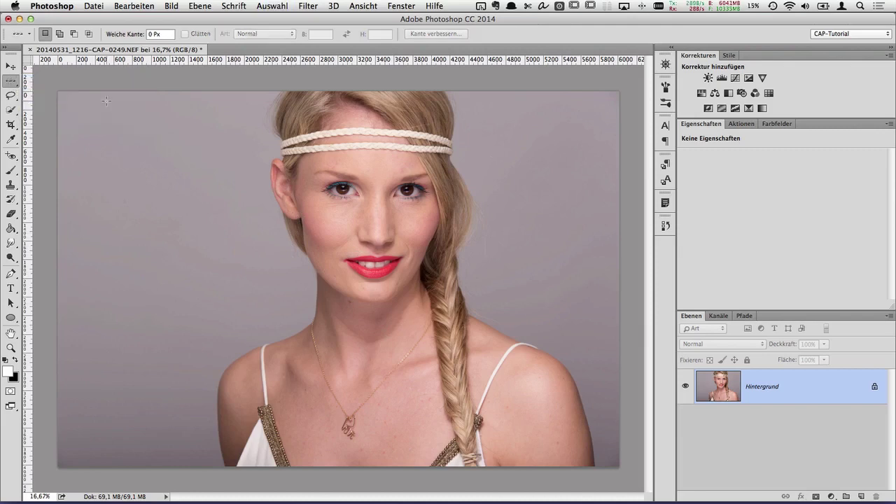
pyautogui.click(177, 128)
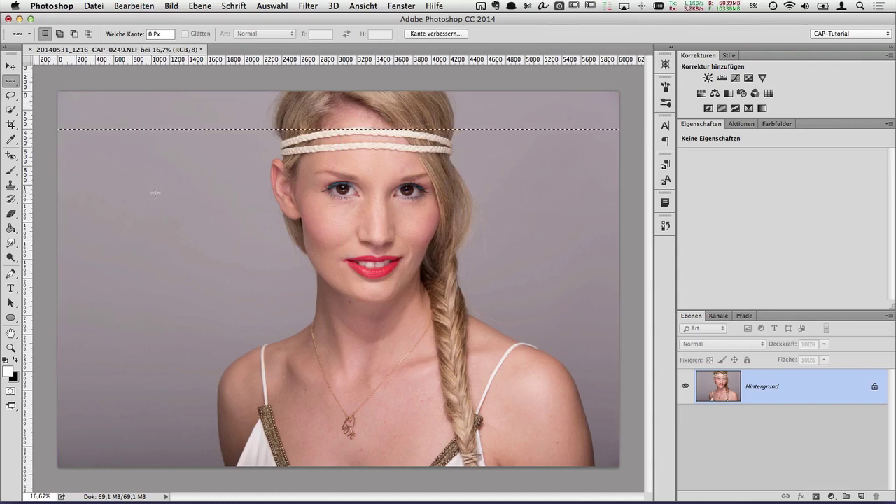
pyautogui.hotkey('ctrl', 'd')
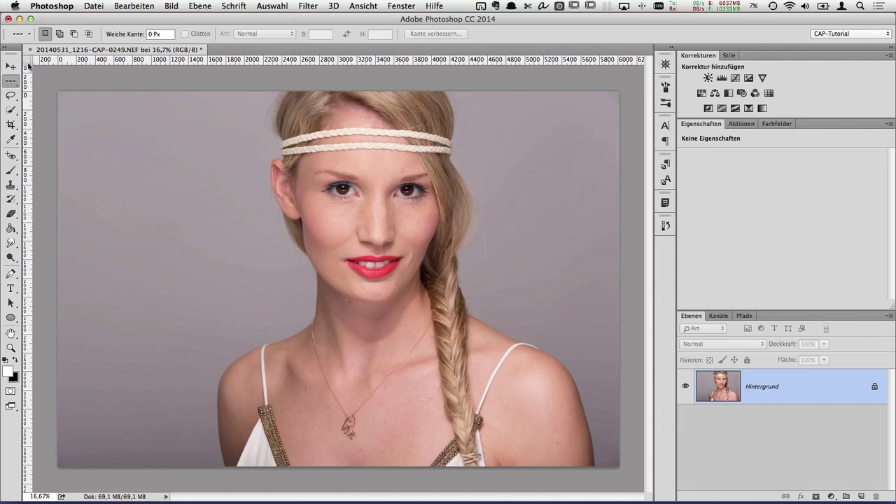
# Compare the lasso and marquee flyout variants, then choose the Magic Wand (Zauberstab-Werkzeug)
pyautogui.click(11, 97)
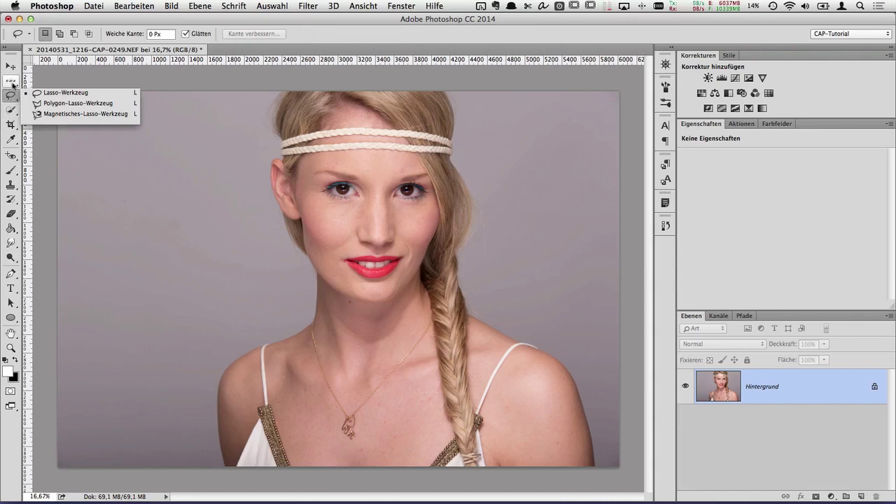
pyautogui.click(10, 83)
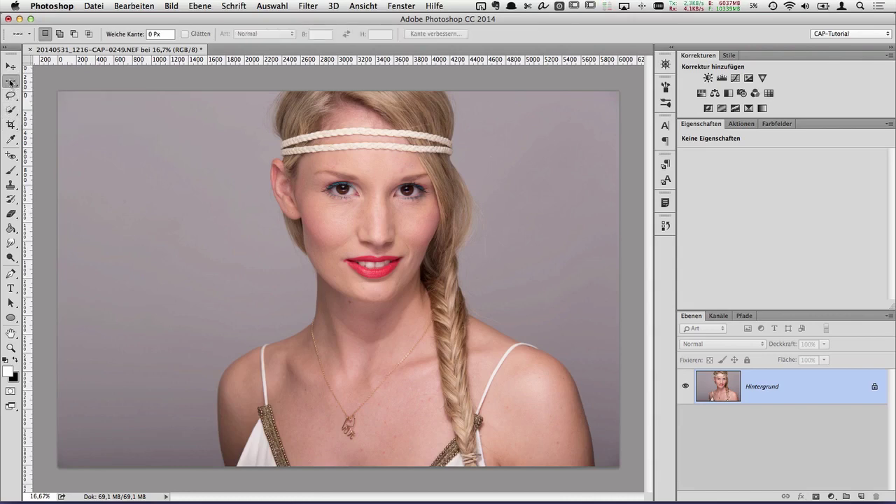
pyautogui.click(11, 82)
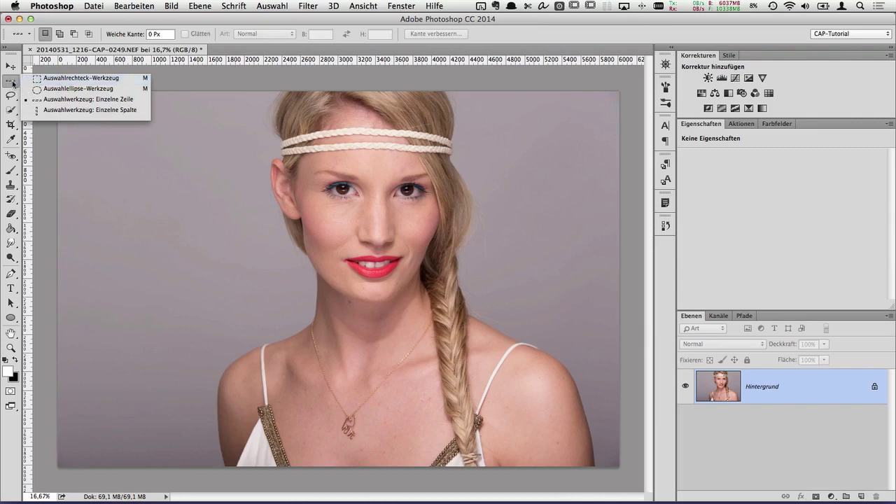
pyautogui.click(12, 85)
pyautogui.click(15, 98)
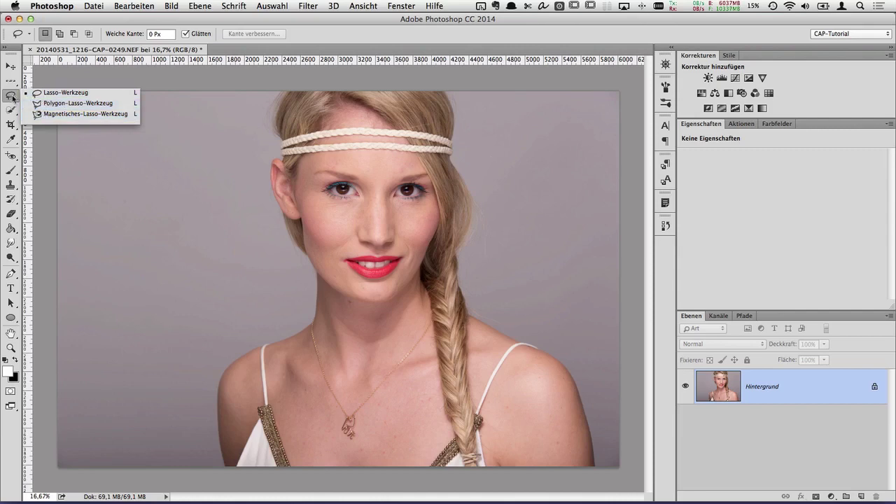
pyautogui.click(14, 98)
pyautogui.click(11, 111)
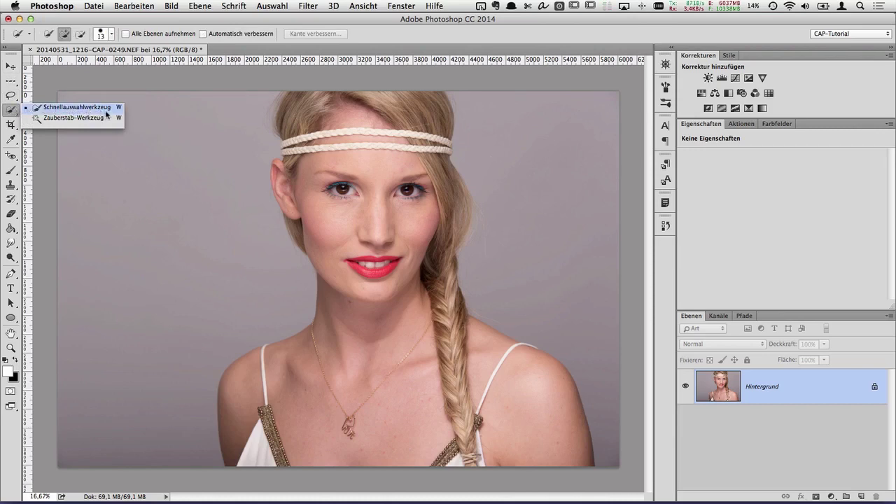
pyautogui.click(59, 118)
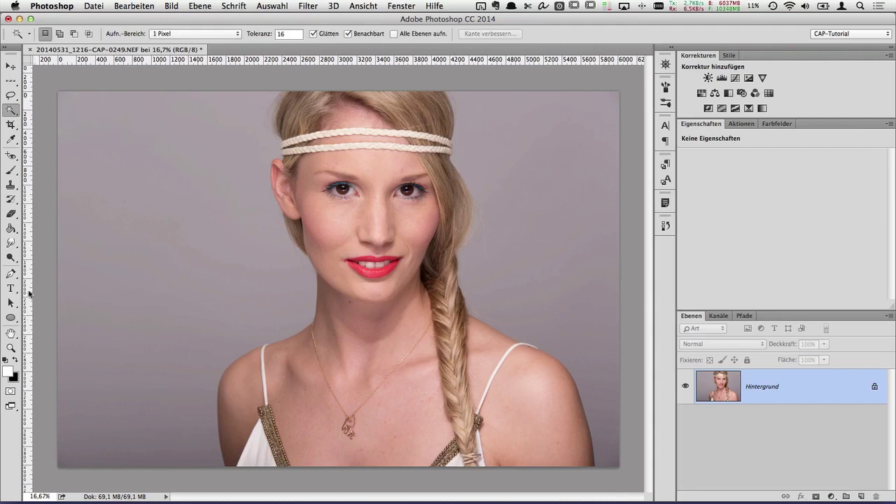
# Try the Freeform Pen from the pen flyout, then switch to the Move tool
pyautogui.click(13, 277)
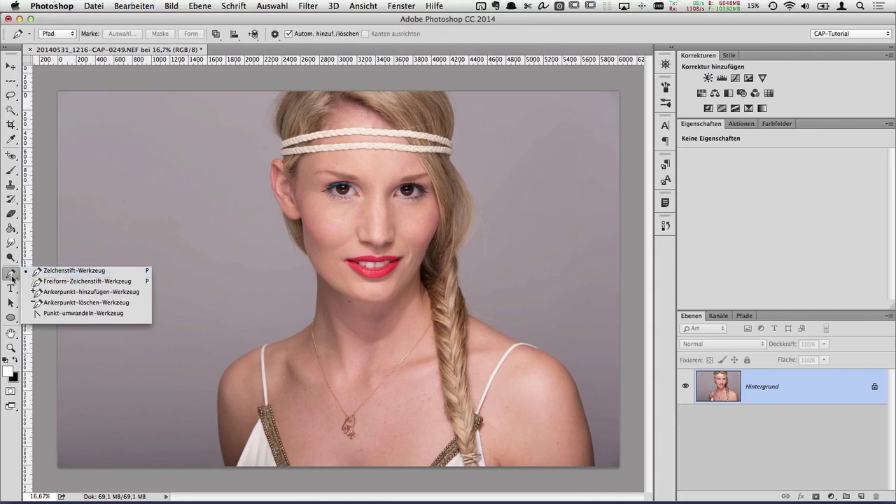
pyautogui.click(12, 278)
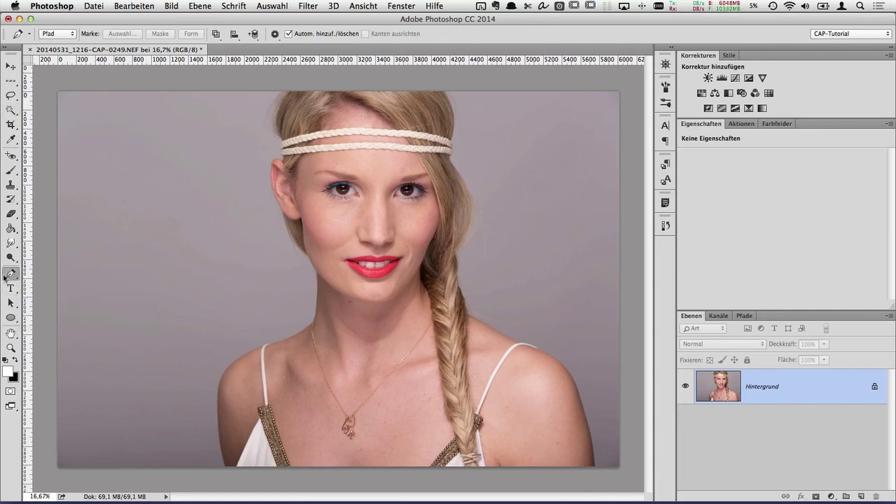
pyautogui.keyDown('alt'); pyautogui.click(11, 277); pyautogui.keyUp('alt')
pyautogui.click(11, 67)
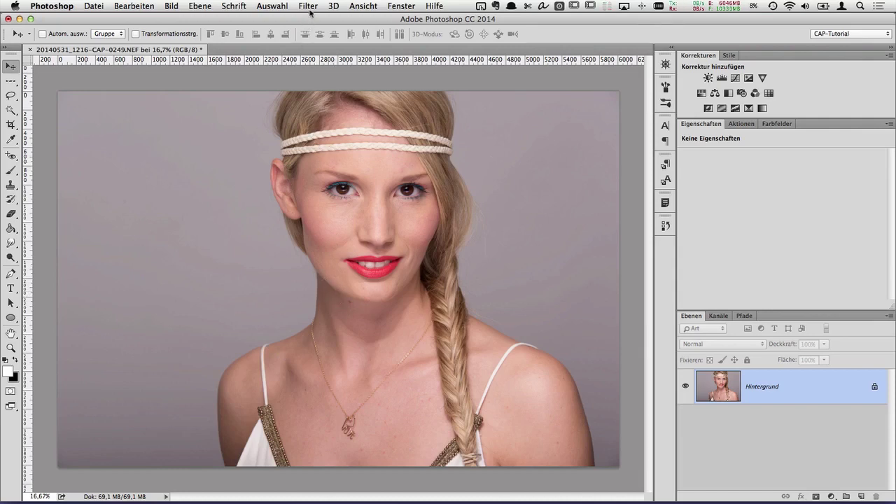
# Preview a Farbbereich colour-range selection sampled from the cheek's skin tone, then cancel it
pyautogui.click(271, 7)
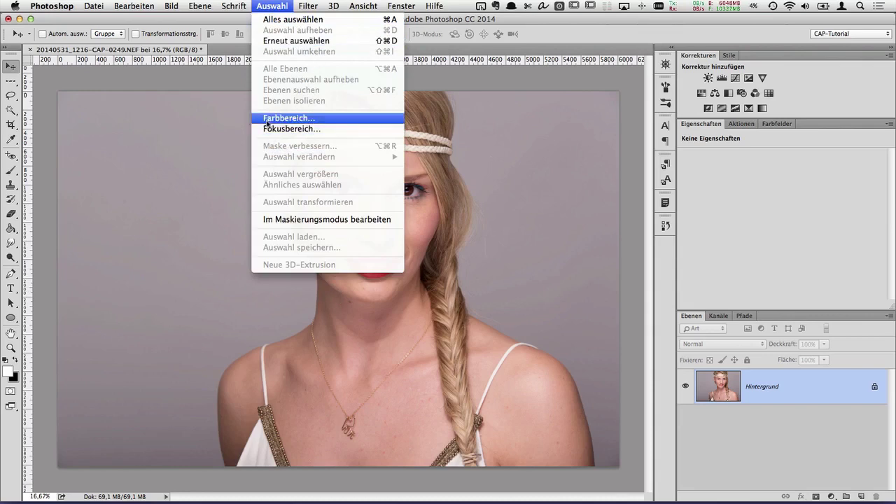
pyautogui.click(321, 121)
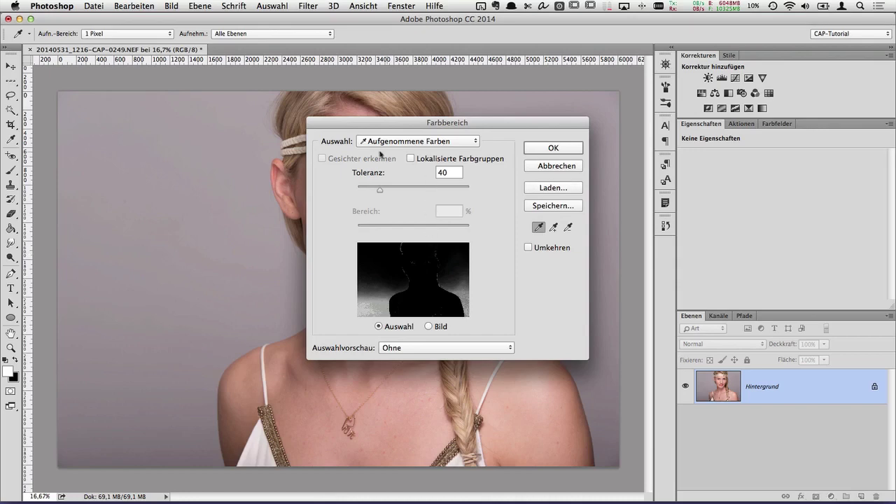
pyautogui.moveTo(393, 124); pyautogui.dragTo(600, 139)
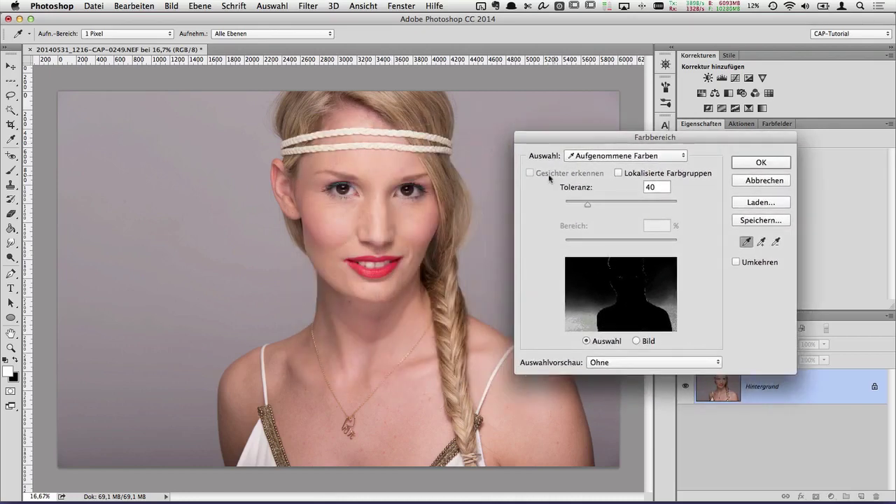
pyautogui.click(333, 221)
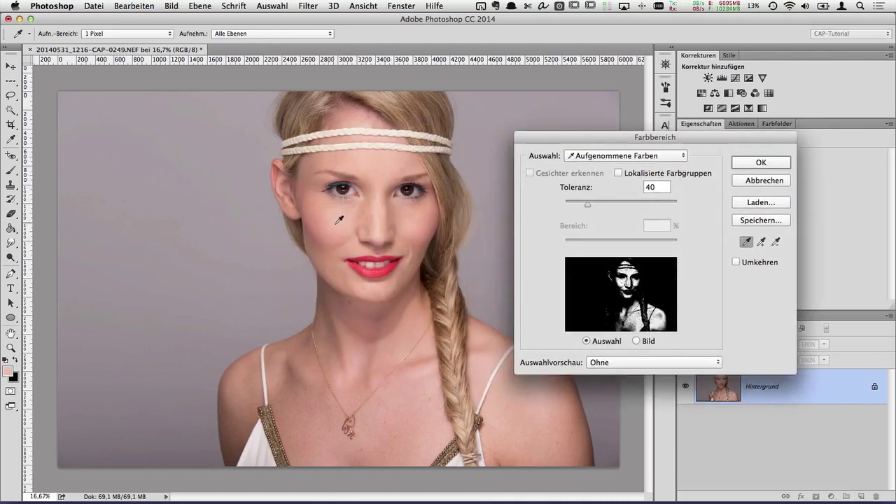
pyautogui.click(335, 222)
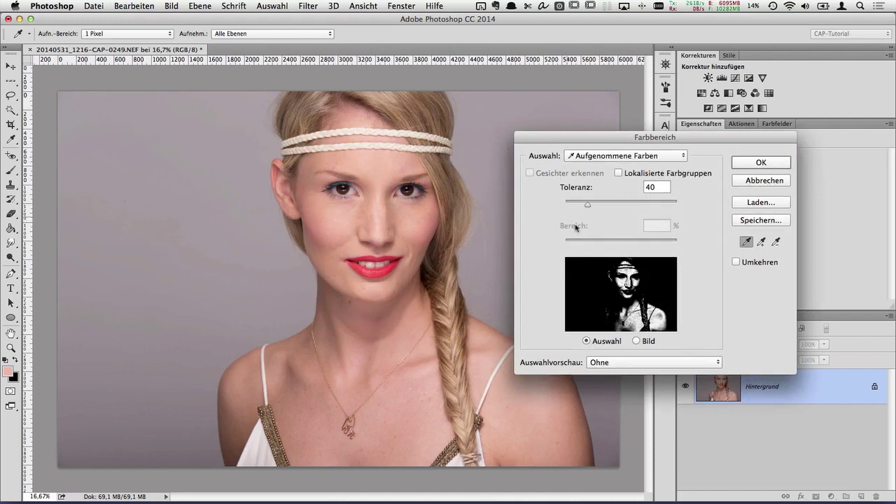
pyautogui.click(763, 181)
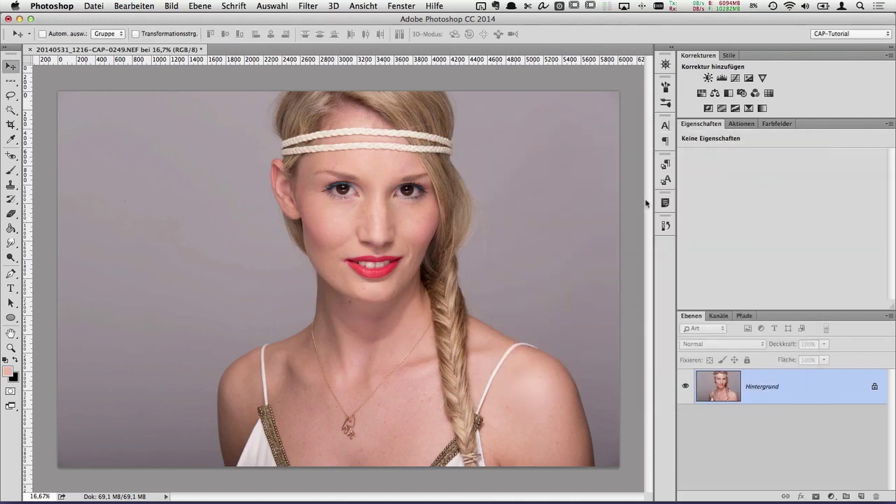
pyautogui.click(271, 7)
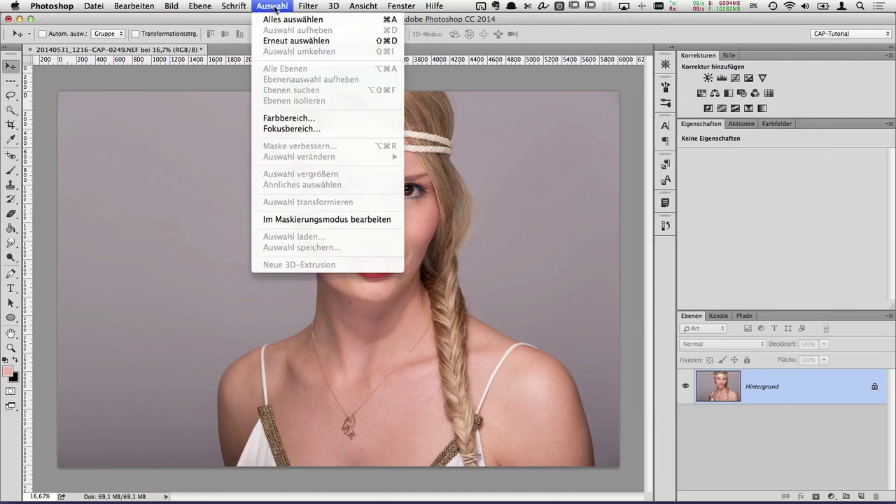
# Preview a Fokusbereich focus-area selection, cancel it, and return to the Rectangular Marquee
pyautogui.click(269, 130)
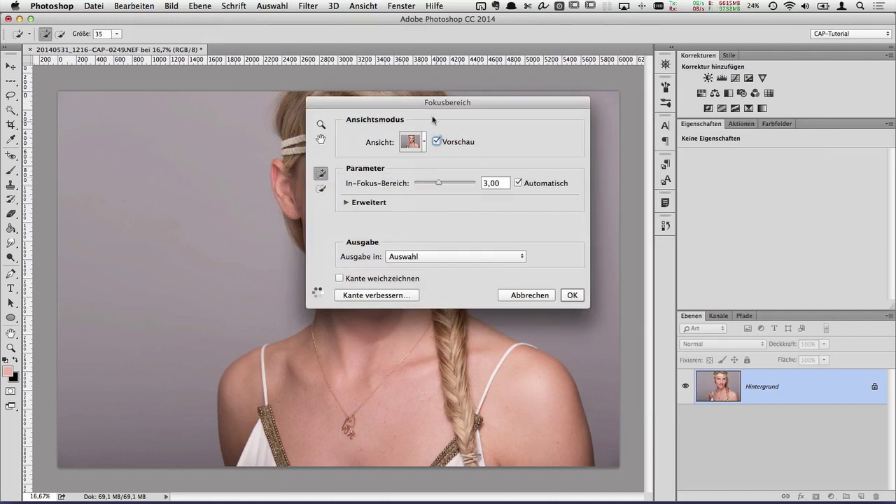
pyautogui.moveTo(407, 102); pyautogui.dragTo(549, 123)
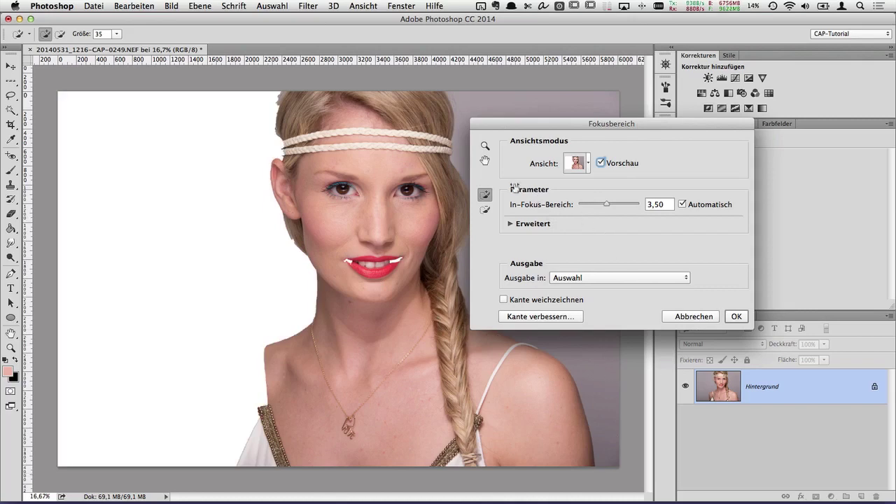
pyautogui.click(677, 318)
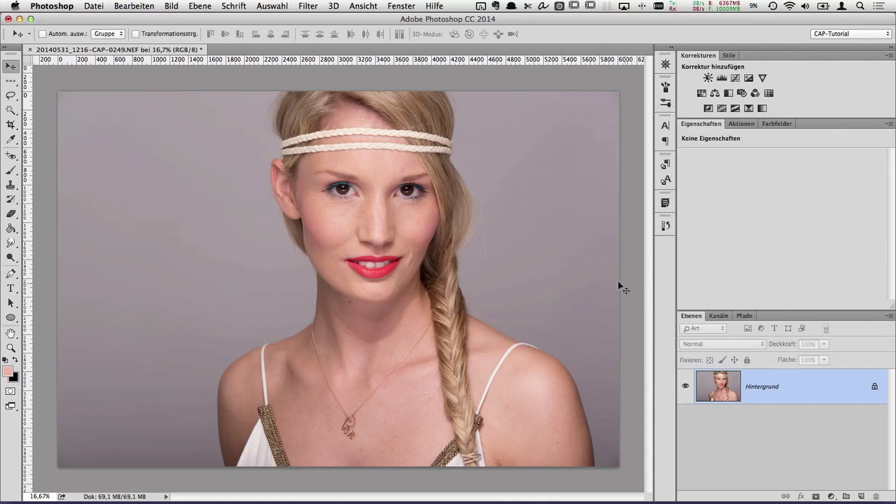
pyautogui.click(11, 82)
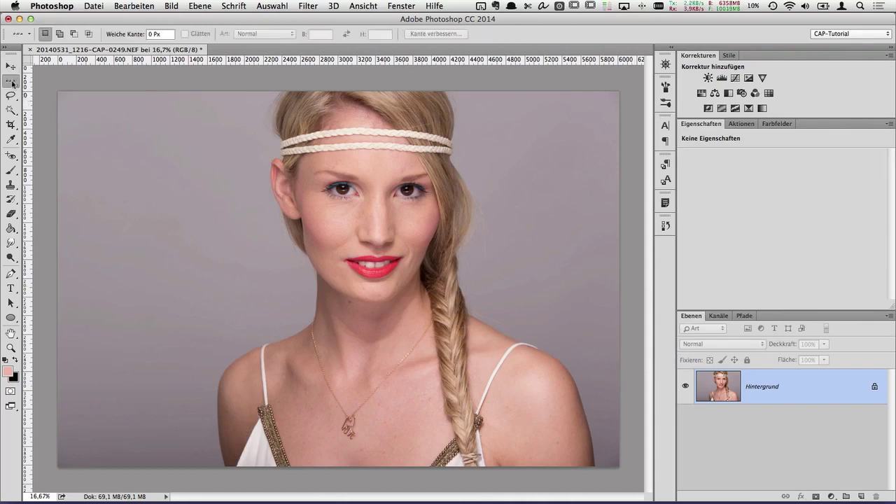